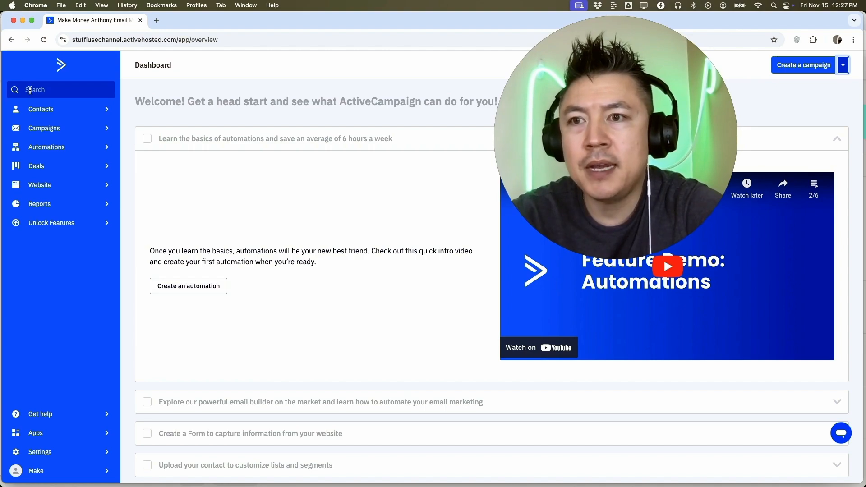
Start the first campaign and name it "Mexican Food November Update".
left_click(70, 132)
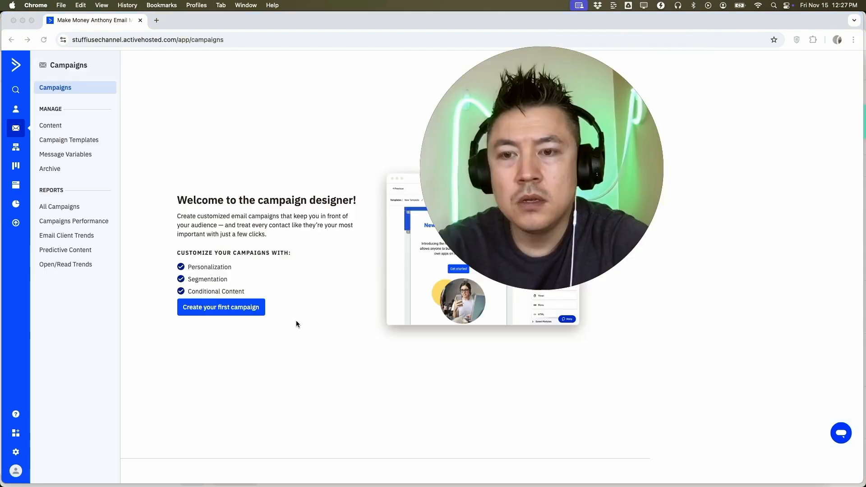
left_click(251, 308)
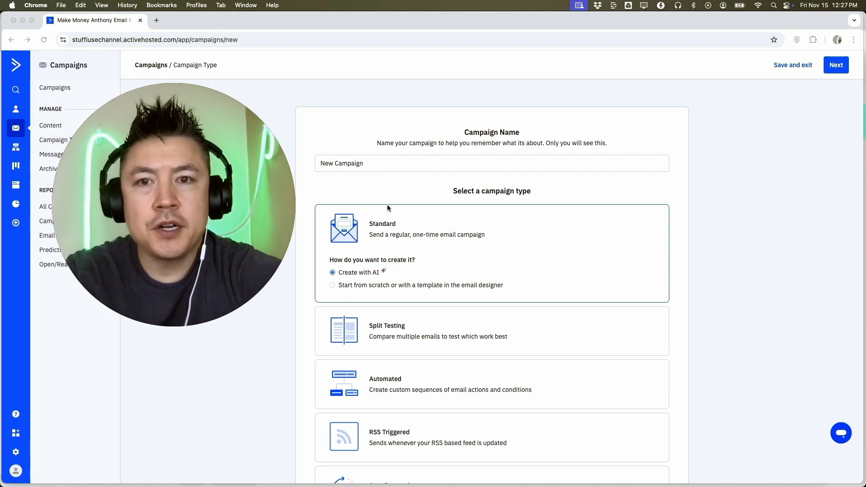
double_click(377, 163)
left_click(377, 164)
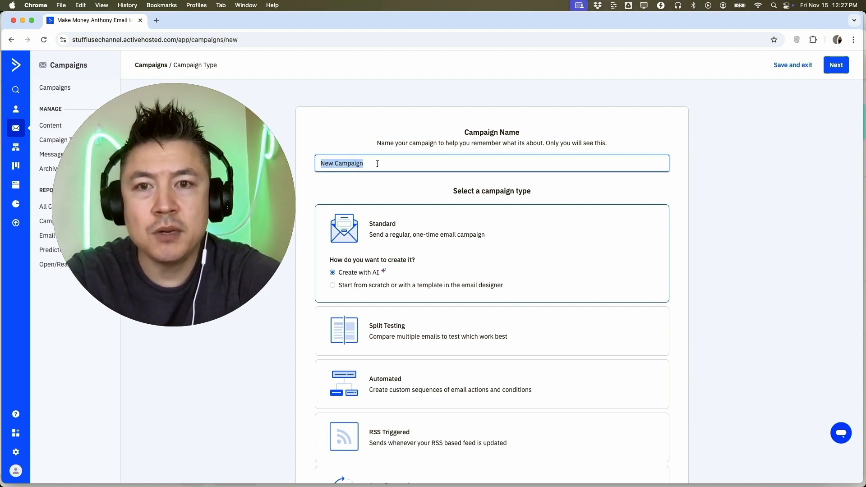
type("Mexican")
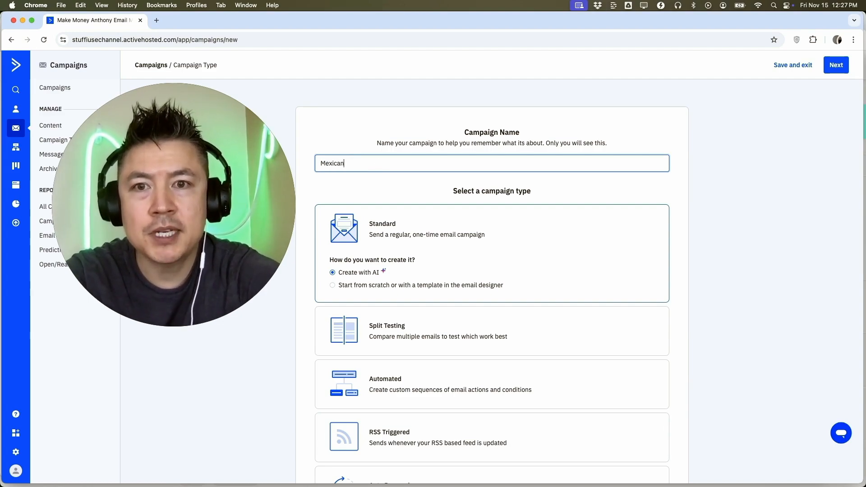
type(" Food November Update")
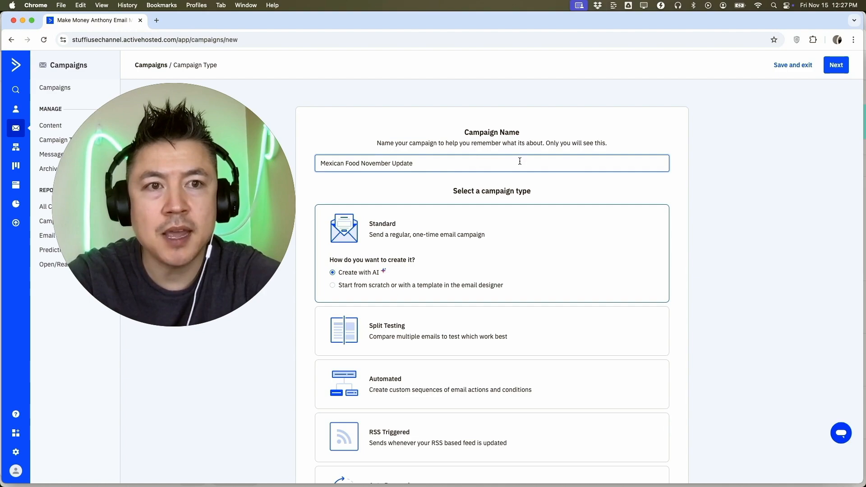
Choose the Standard campaign type with the Create with AI option and continue to the message setup.
scroll(668, 219, "down", 2)
scroll(669, 218, "down", 5)
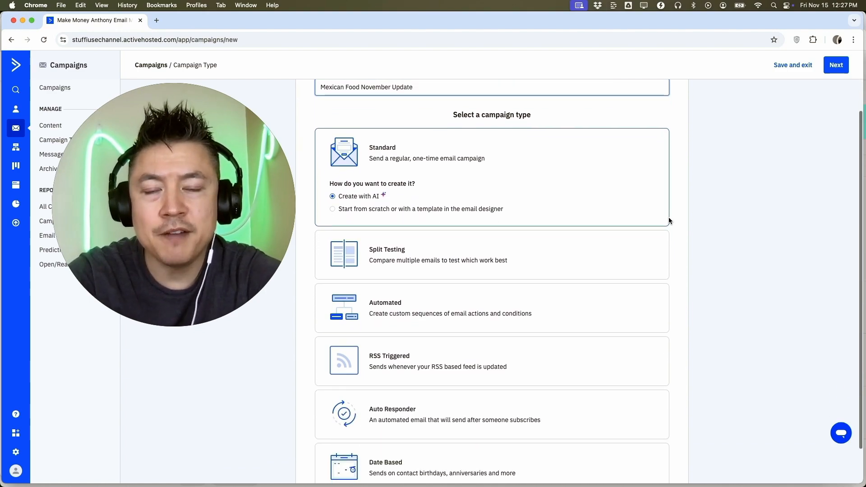
scroll(590, 208, "up", 2)
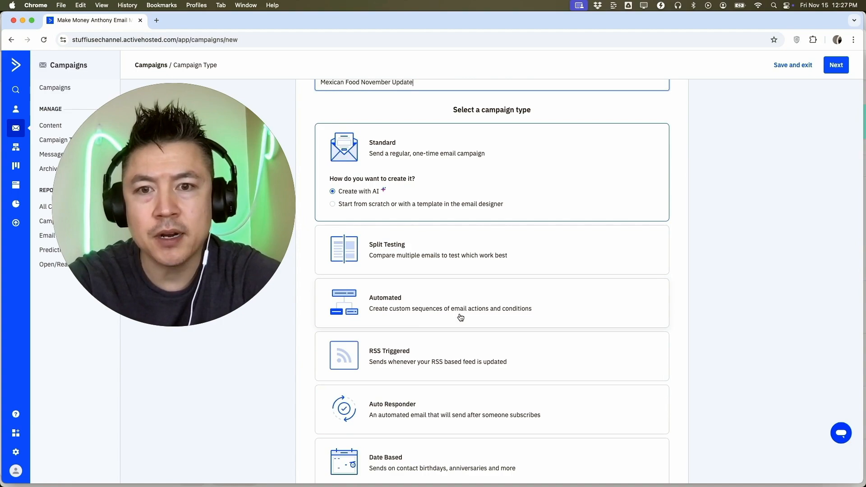
scroll(537, 317, "up", 2)
left_click(418, 195)
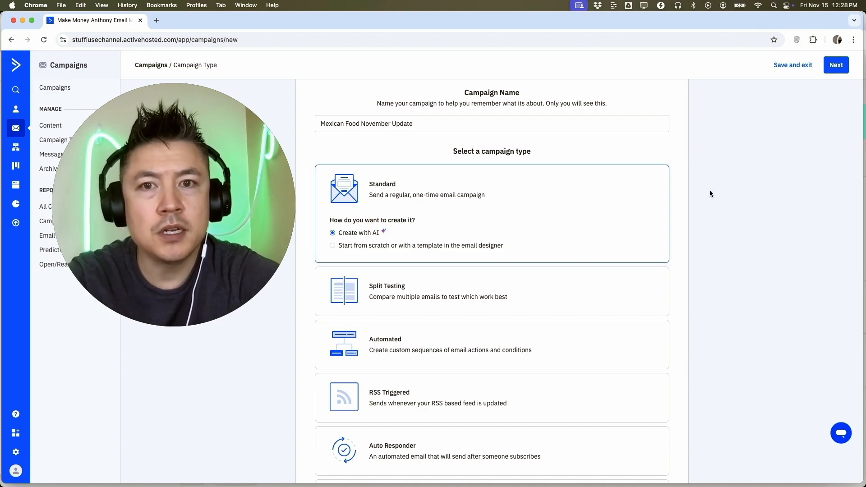
left_click(836, 65)
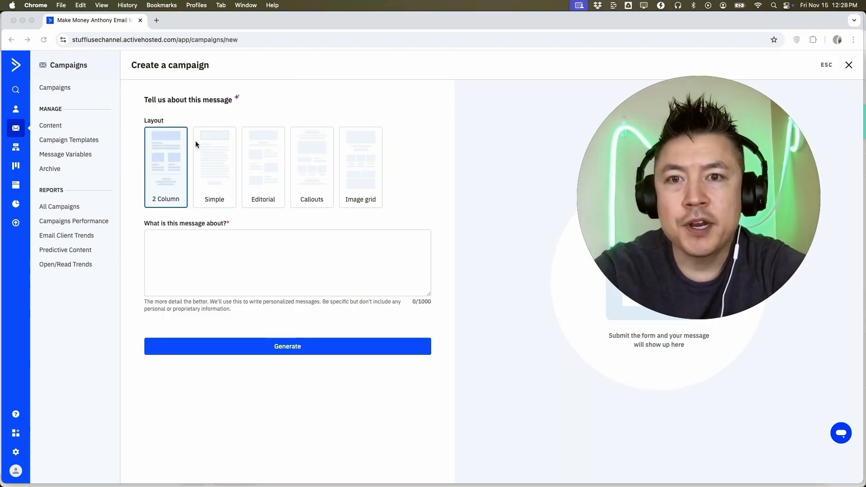
Try out the available message layouts and select the Simple layout.
left_click(211, 161)
left_click(262, 159)
left_click(309, 159)
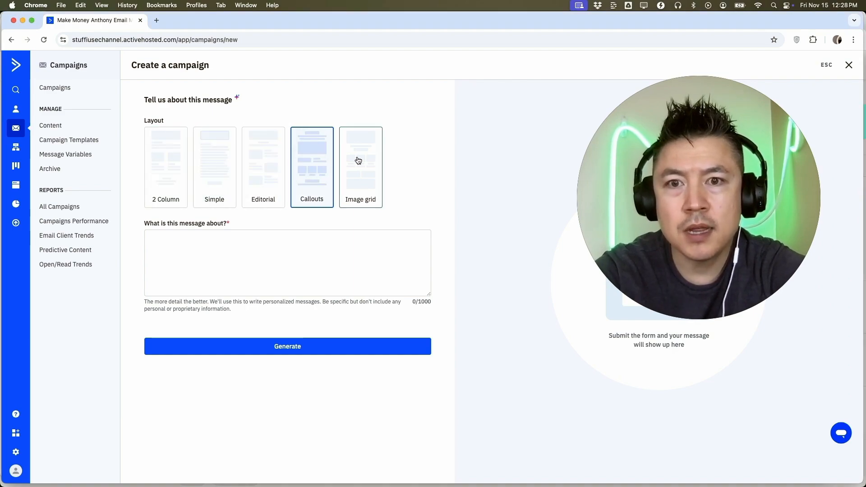
left_click(373, 165)
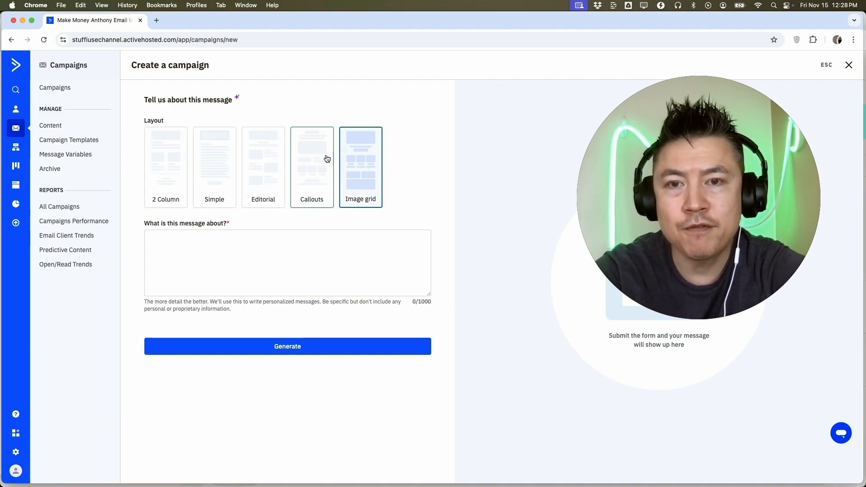
left_click(216, 149)
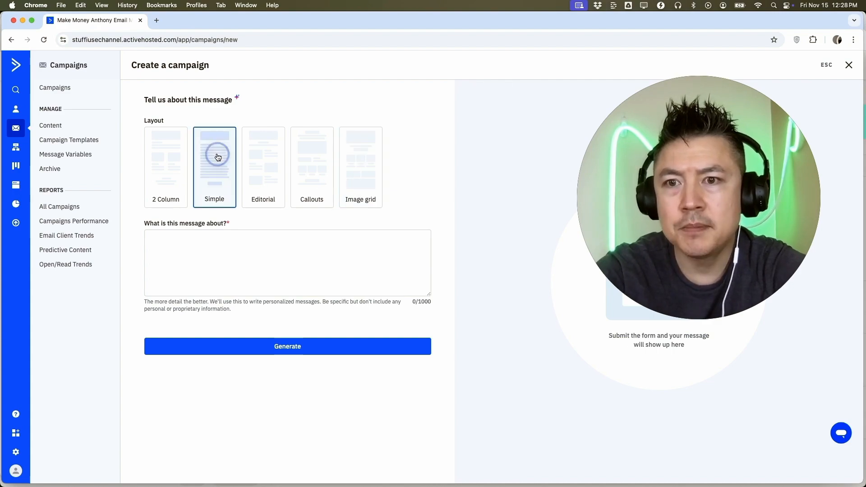
Generate a first-person email from a food blogger who traveled to 20 Latin American countries, covering top Mexican restaurants in Portland Oregon for spicy-food fans, and review it.
left_click(184, 247)
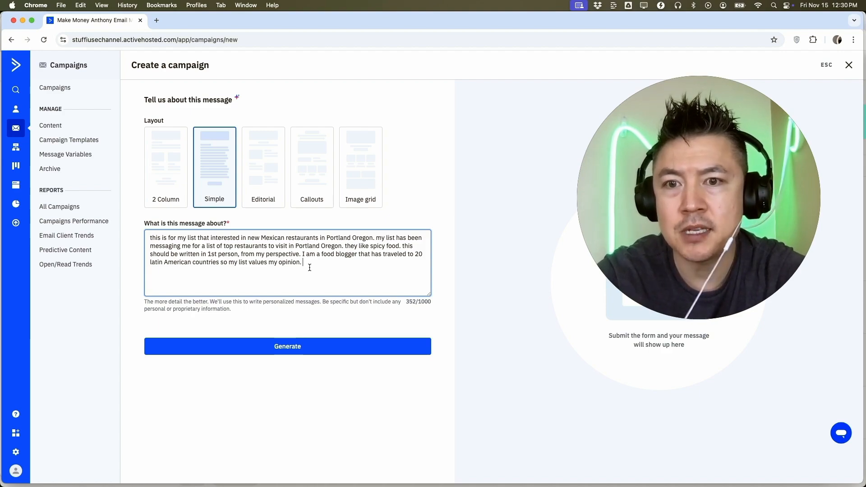
left_click(324, 346)
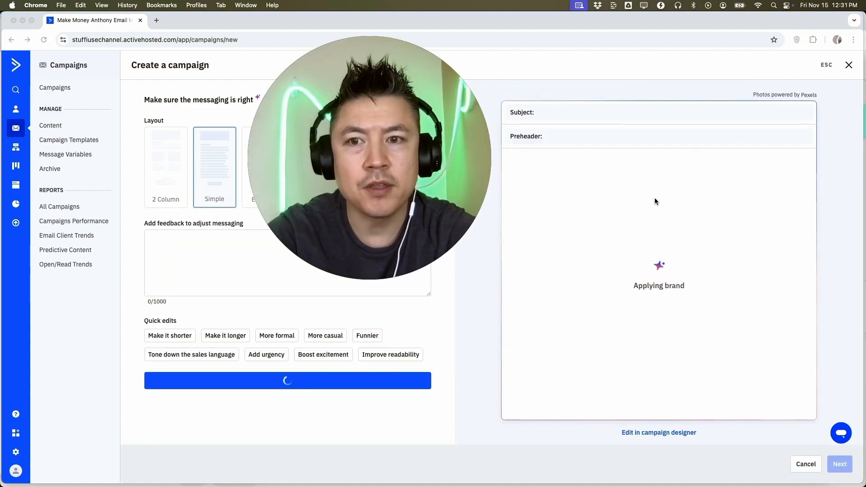
scroll(620, 273, "down", 1)
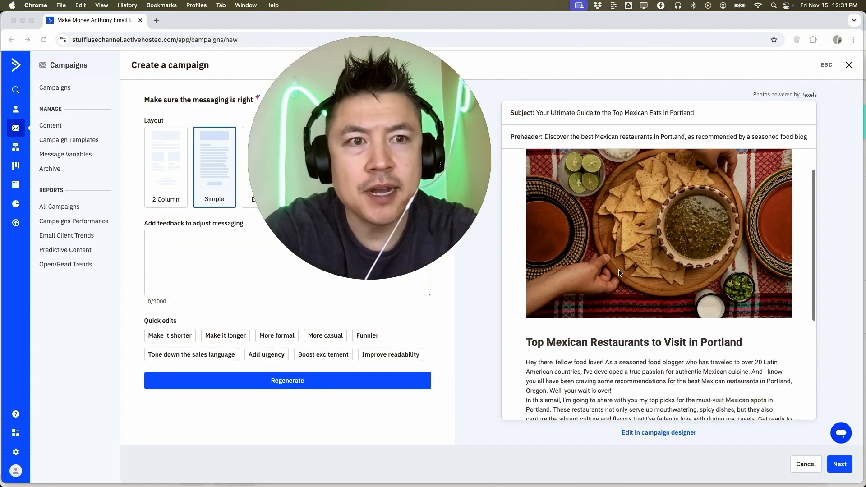
scroll(625, 284, "up", 1)
scroll(629, 298, "down", 1)
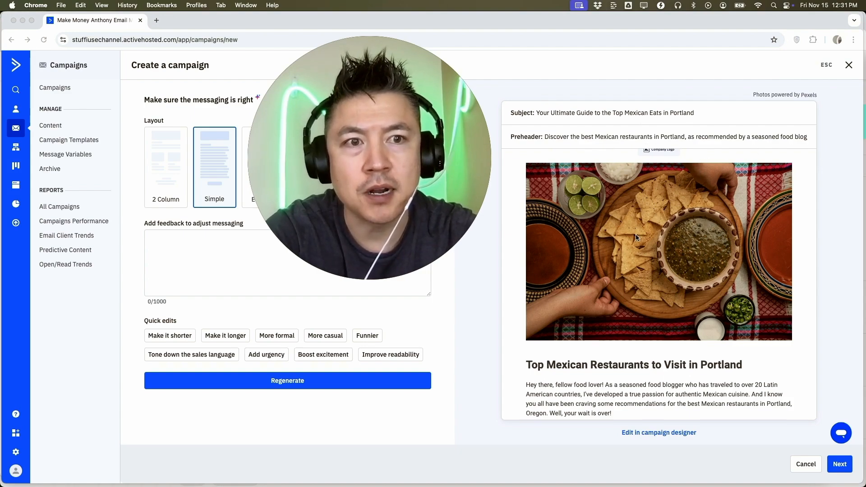
scroll(636, 238, "down", 5)
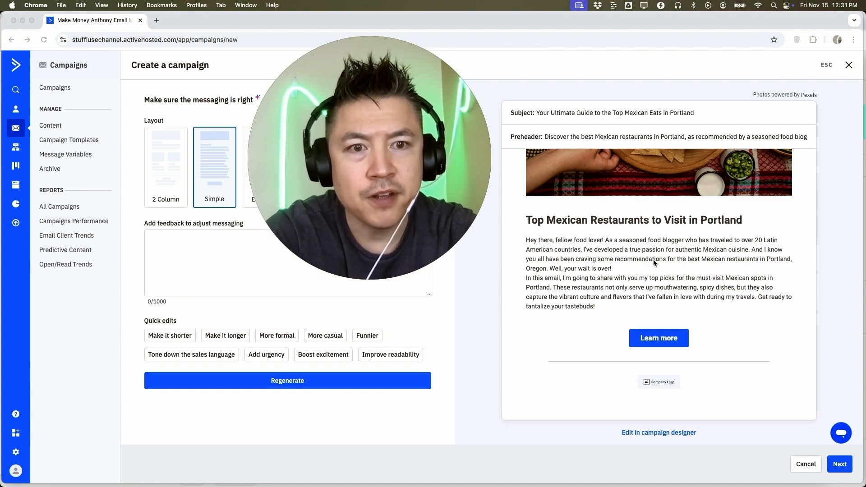
scroll(706, 261, "down", 1)
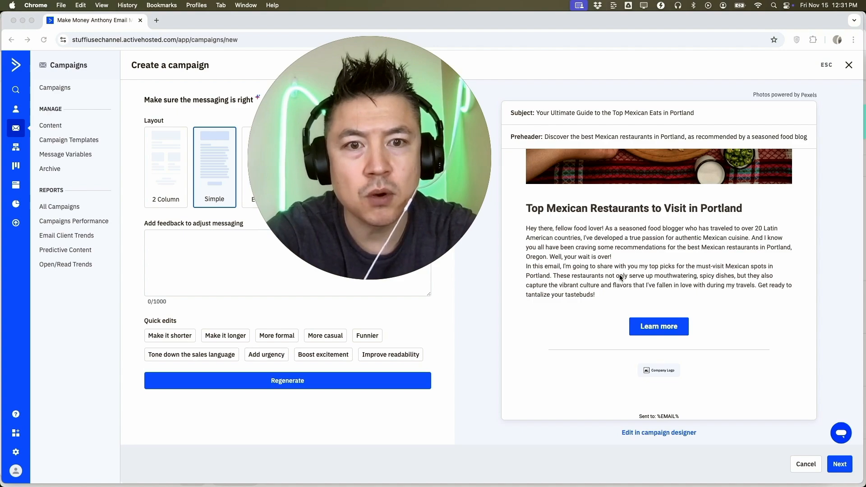
scroll(621, 277, "down", 1)
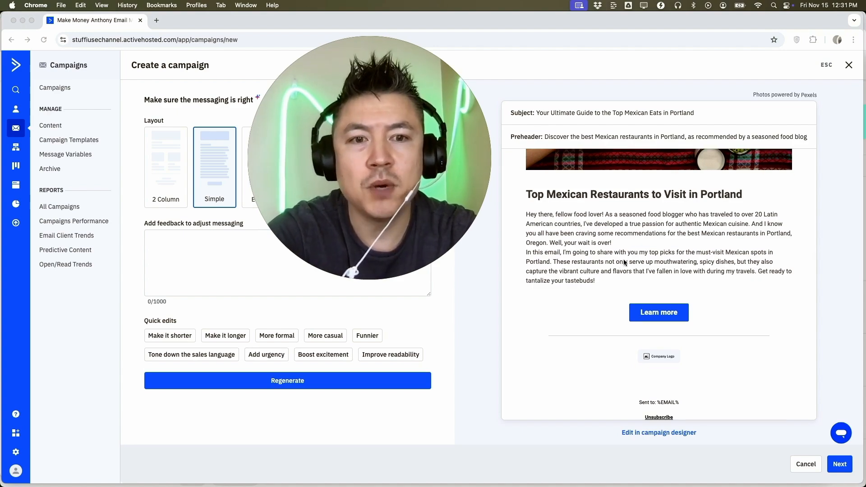
Regenerate the email with the feedback "please make this have a few bullet points. excellent job apart from that." and review the new draft.
left_click(163, 254)
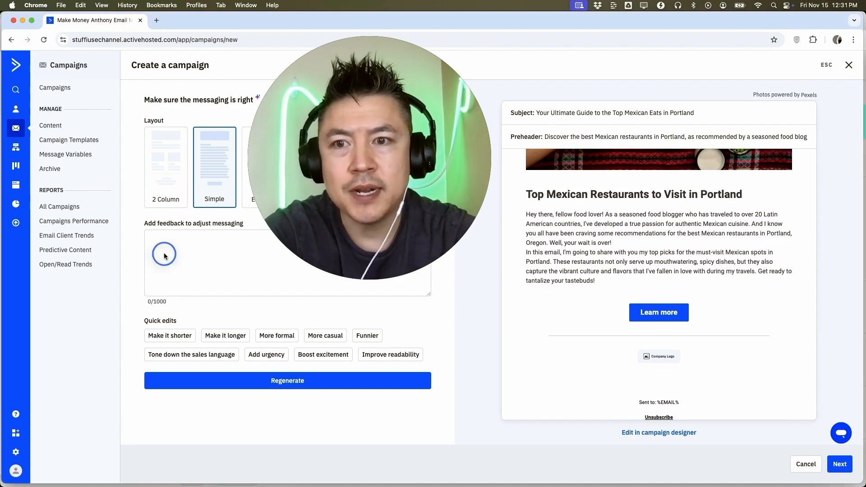
left_click(157, 248)
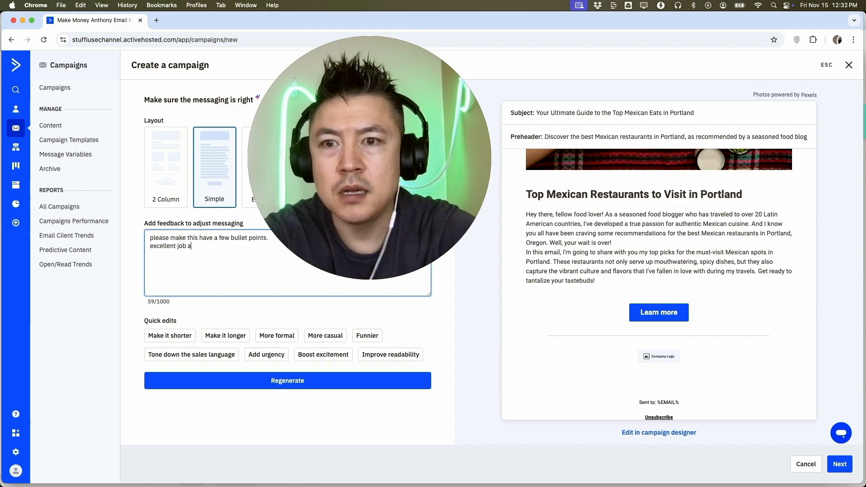
type(".")
left_click(199, 382)
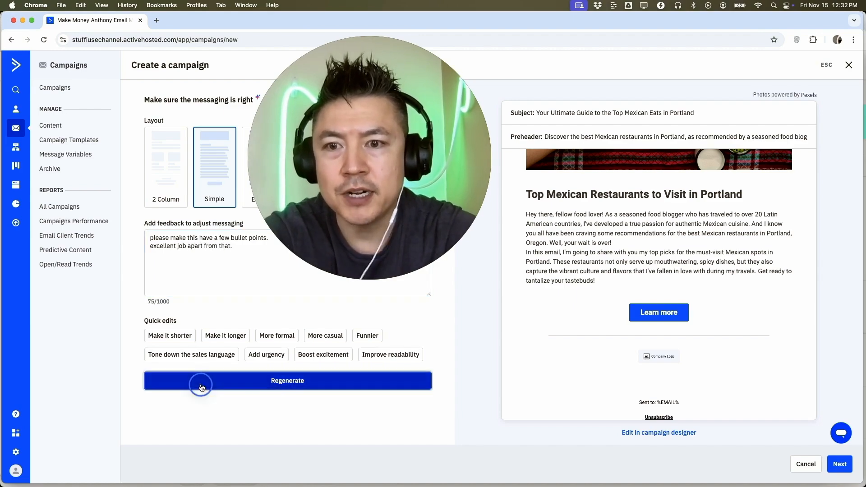
scroll(646, 293, "down", 5)
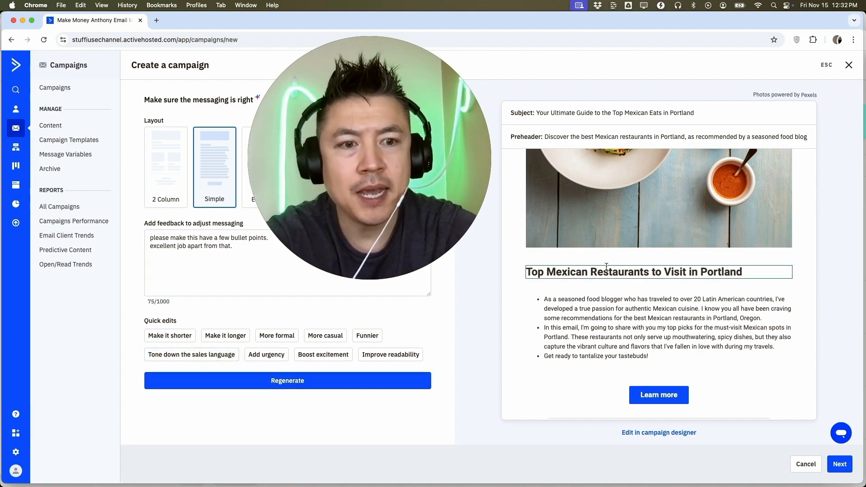
scroll(607, 267, "up", 5)
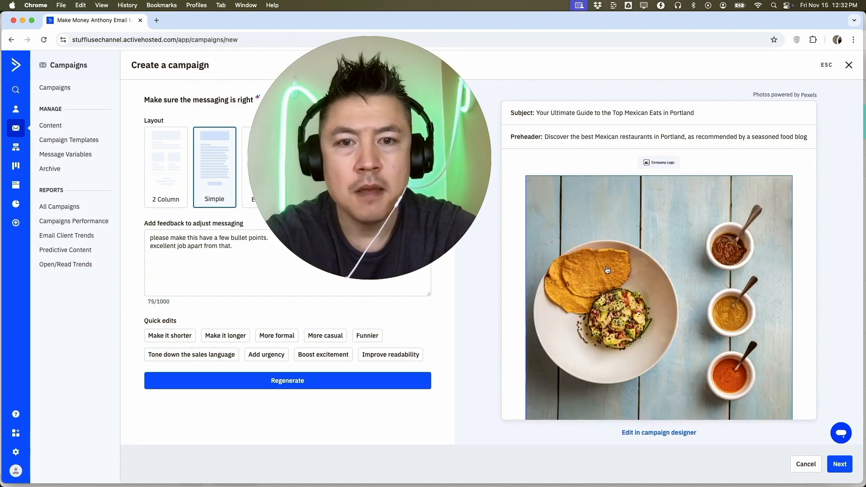
scroll(619, 263, "down", 5)
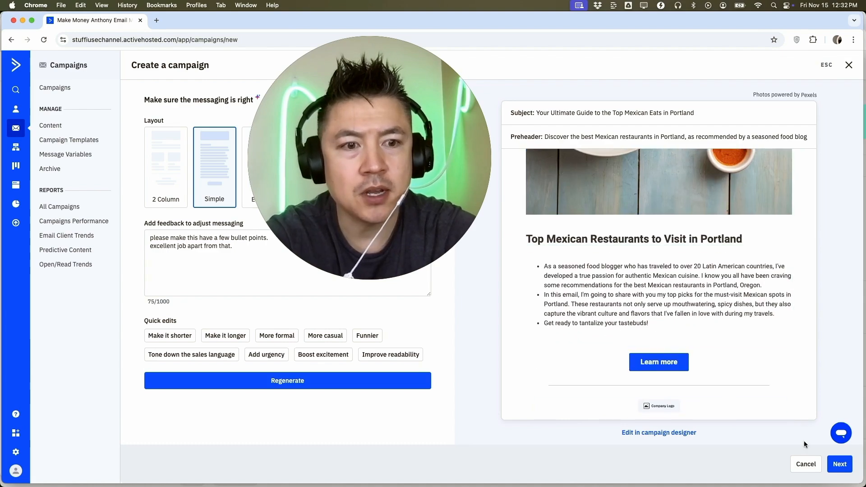
Accept the generated email and set the recipients to All Active Subscribers of the Master Contact List.
left_click(840, 465)
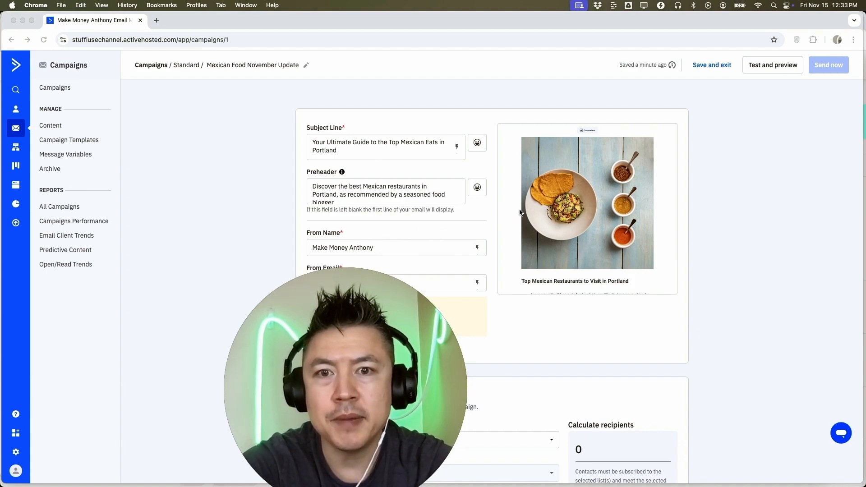
scroll(510, 172, "down", 6)
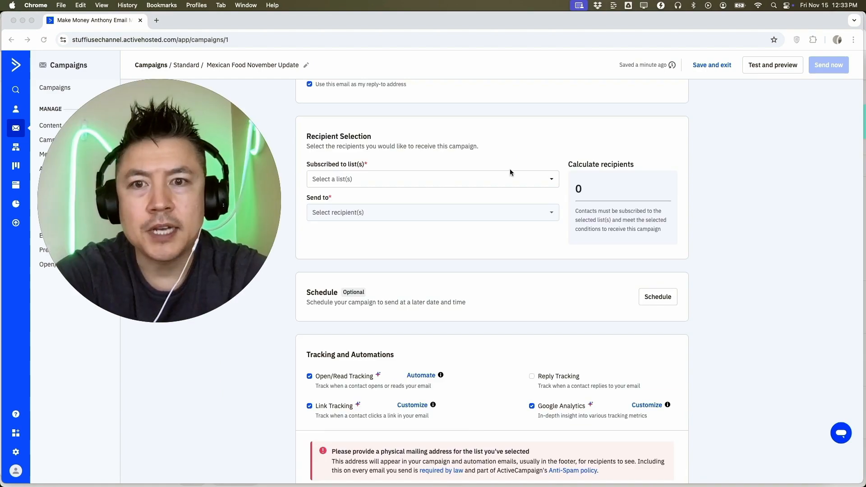
left_click(424, 181)
left_click(316, 237)
left_click(451, 210)
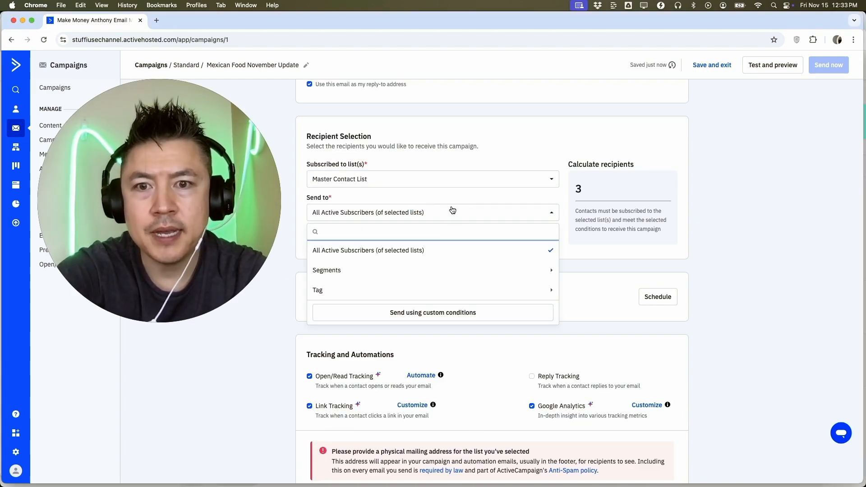
left_click(426, 251)
Look at the delivery schedule options and the mailing address selection for the campaign.
scroll(392, 217, "down", 3)
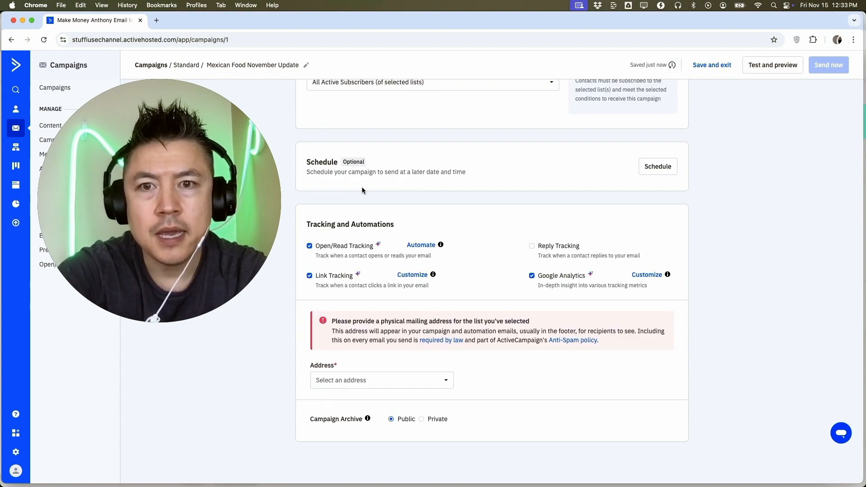
left_click(663, 168)
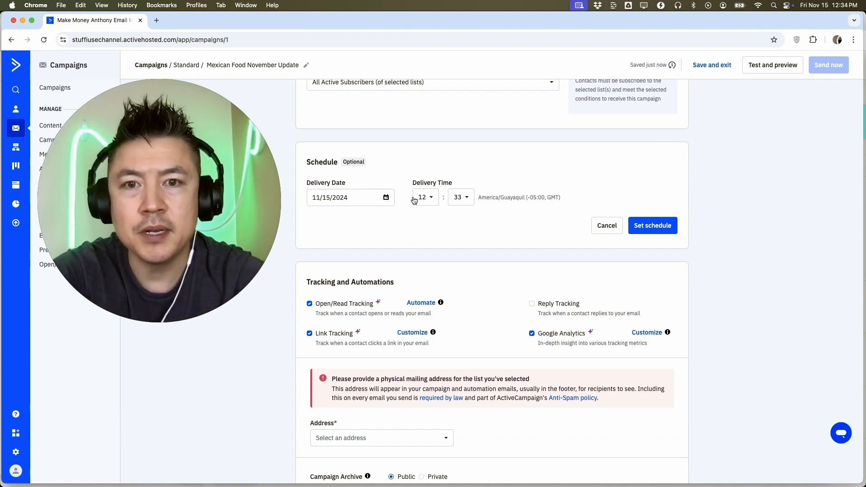
scroll(453, 227, "down", 3)
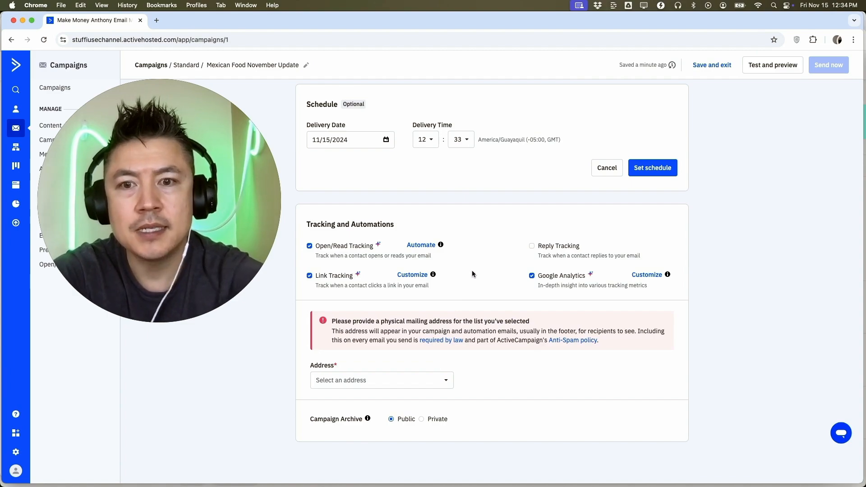
left_click(368, 380)
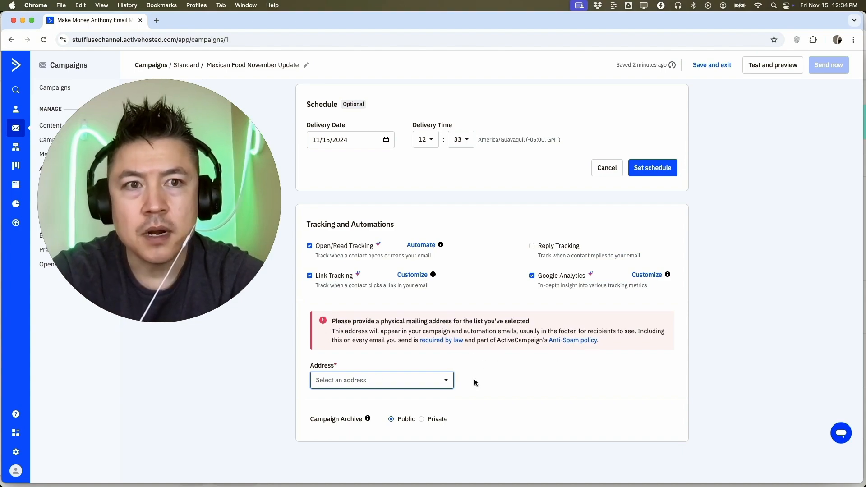
mouse_move(828, 69)
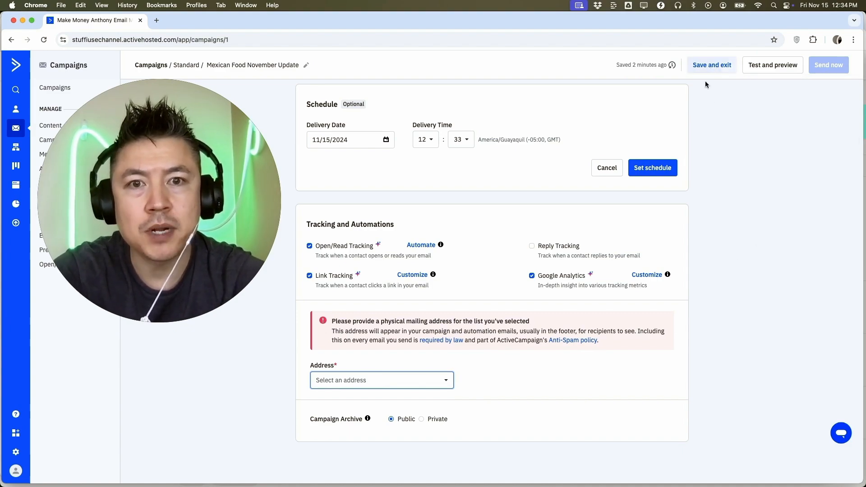
Save the campaign, exit to the campaign list and look at the additional actions for the draft.
left_click(711, 65)
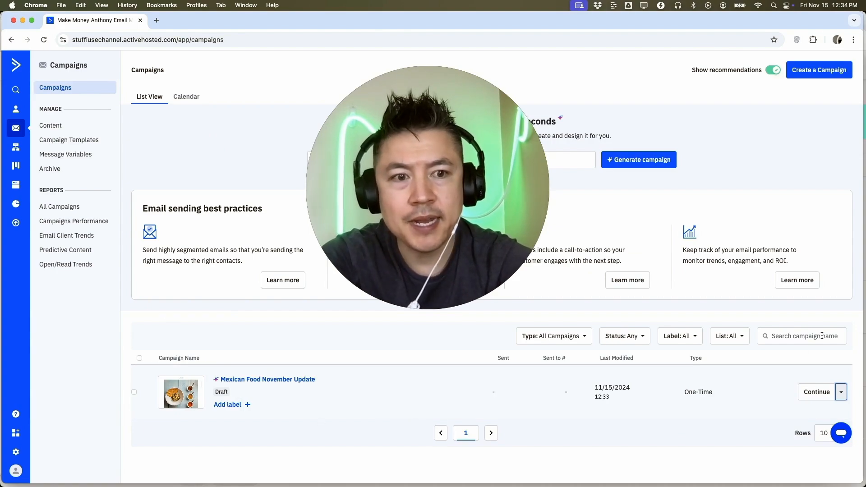
left_click(842, 392)
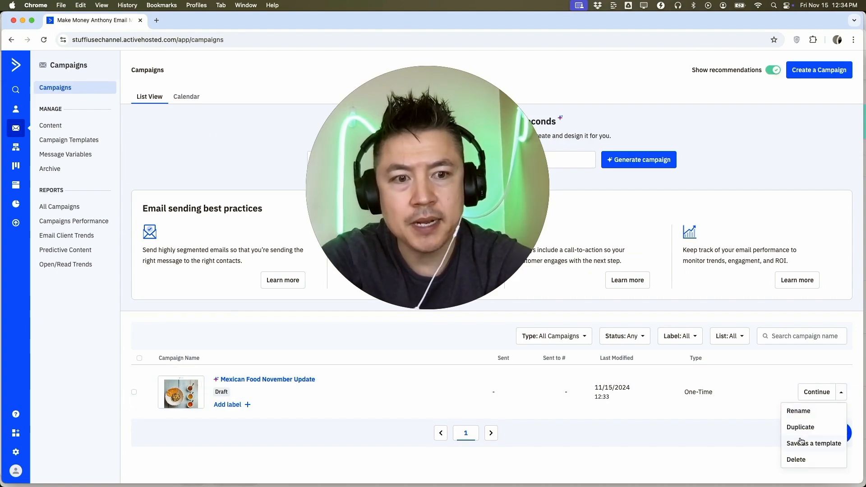
left_click(423, 408)
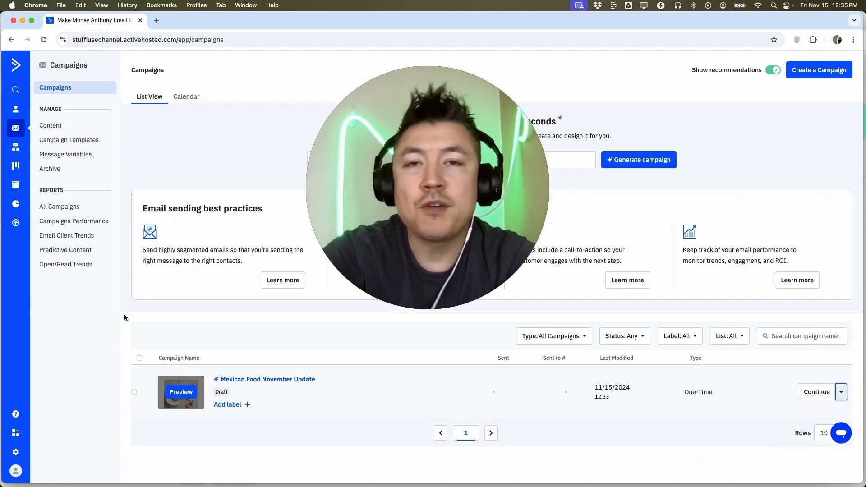